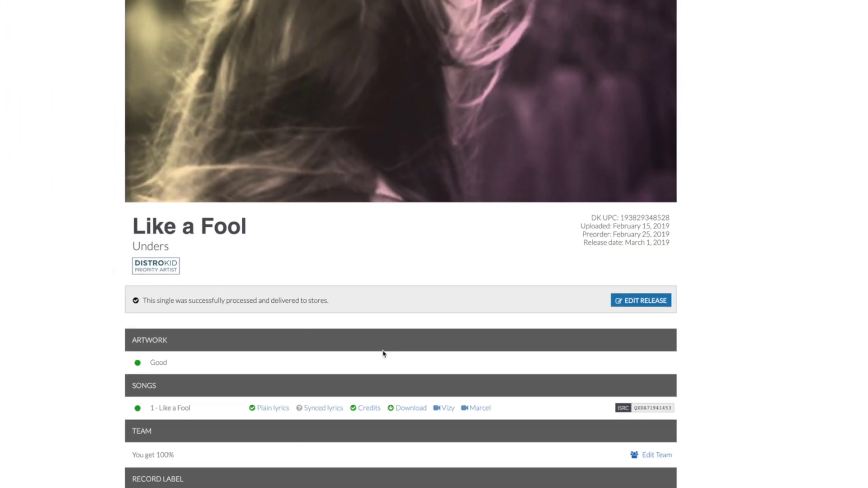
- Zoom in and play from just before bar 6, then select the vocal region
scroll(404, 332, down, 5)
scroll(406, 334, up, 2)
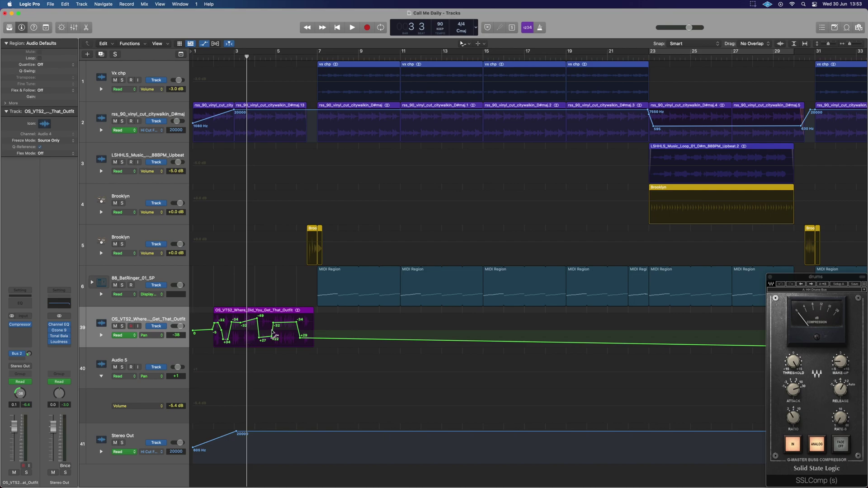
key(super+Right)
key(super+Right)
key(super+Right)
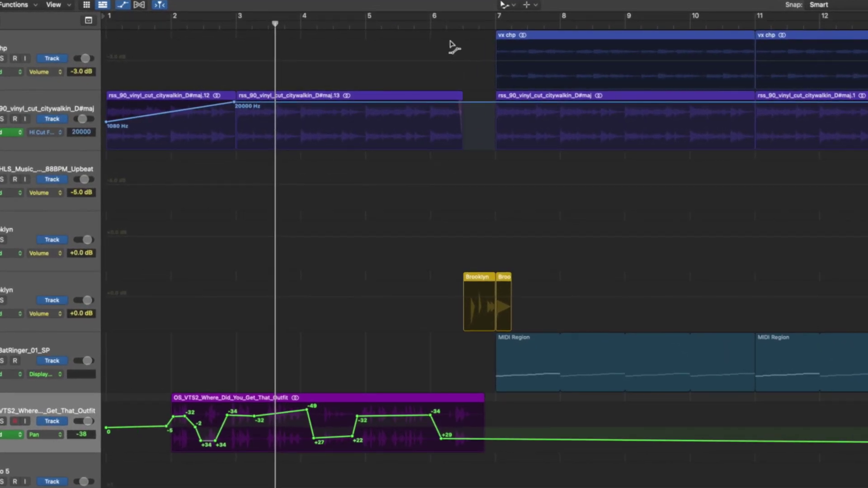
click(462, 20)
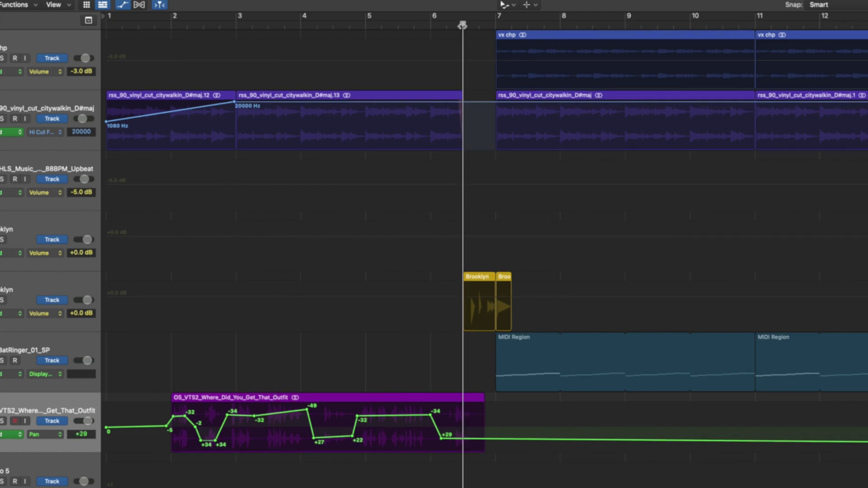
mouse_move(464, 23)
mouse_down()
mouse_move(456, 24)
mouse_move(463, 24)
mouse_up()
key(super+Right)
key(super+Right)
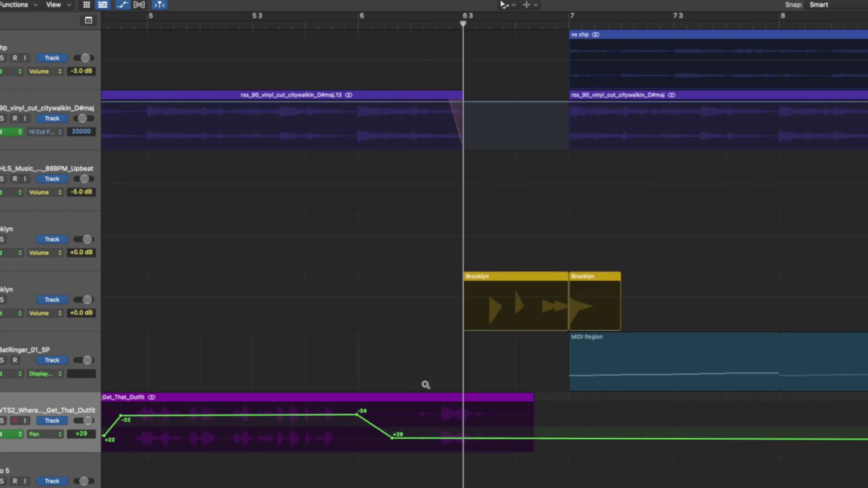
click(415, 26)
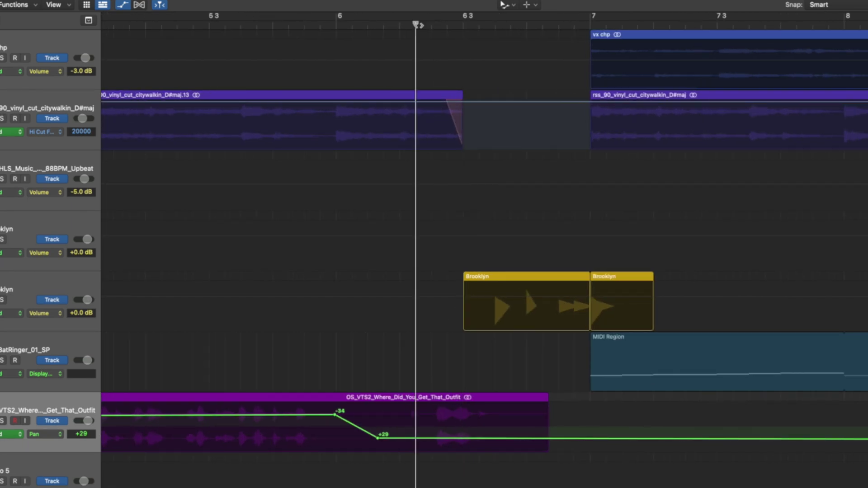
key(space)
key(space)
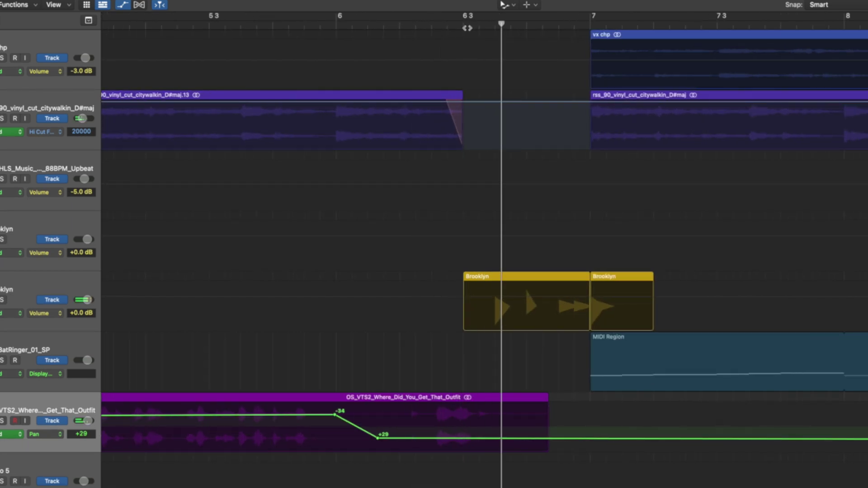
click(463, 26)
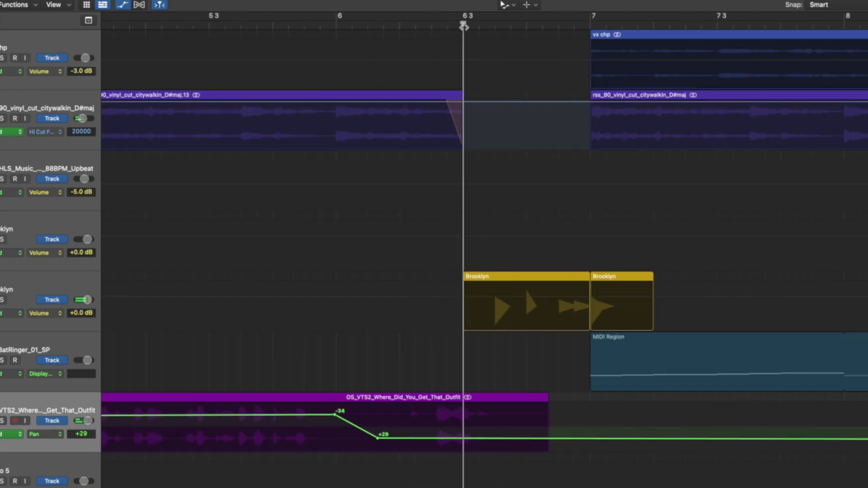
click(476, 401)
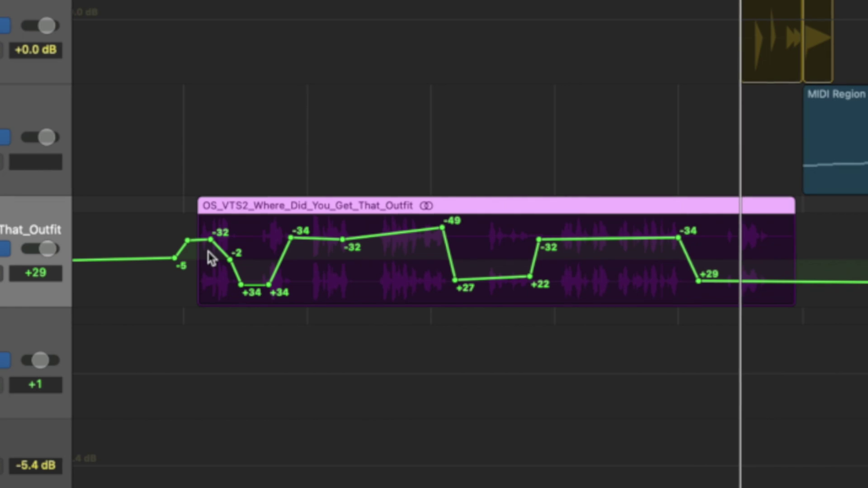
- With the Automation Select Tool, marquee the vocal's pan points and drag them right to about 2 1 1
key(t)
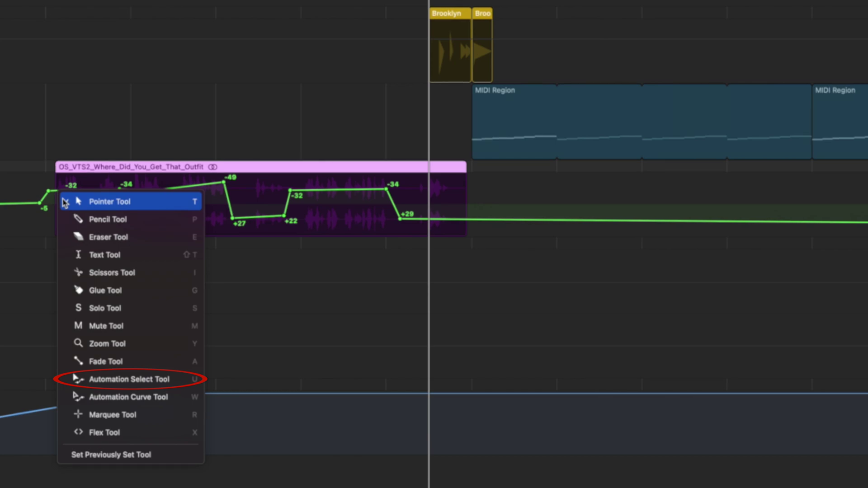
key(u)
drag(28, 179, 451, 248)
drag(627, 334, 653, 332)
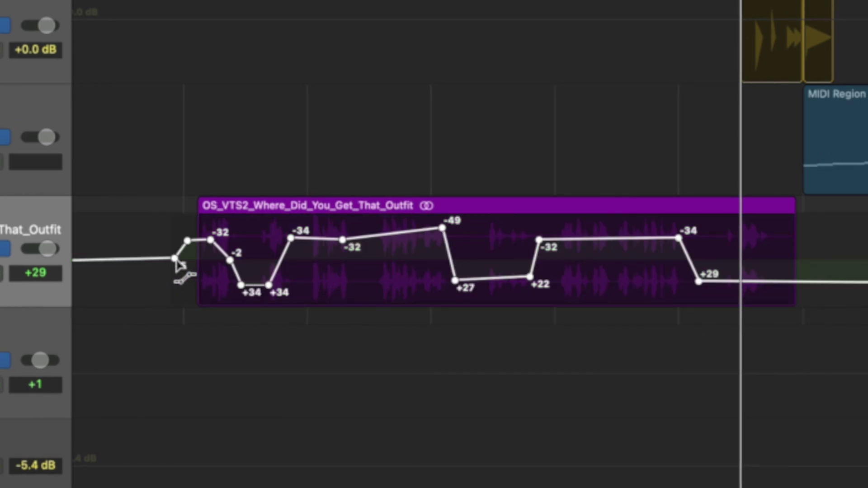
drag(178, 263, 202, 270)
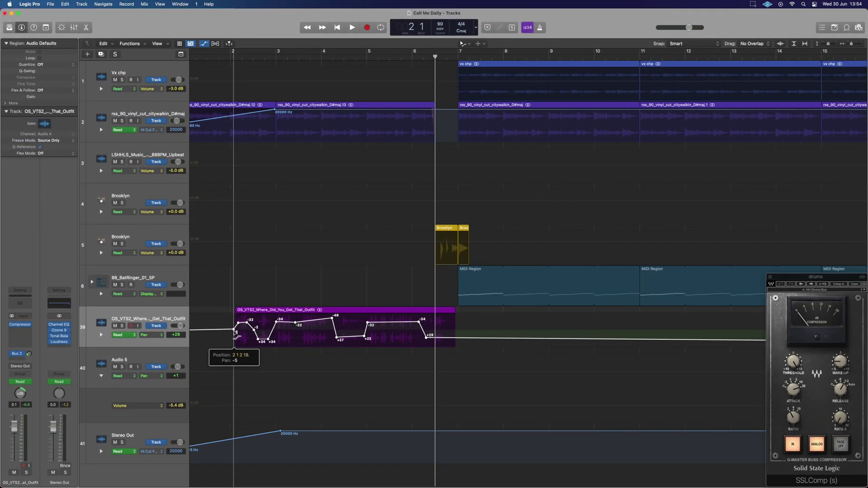
drag(236, 336, 235, 336)
- Play from bar 6, then marquee the vocal pan points from -32 through +29
click(412, 58)
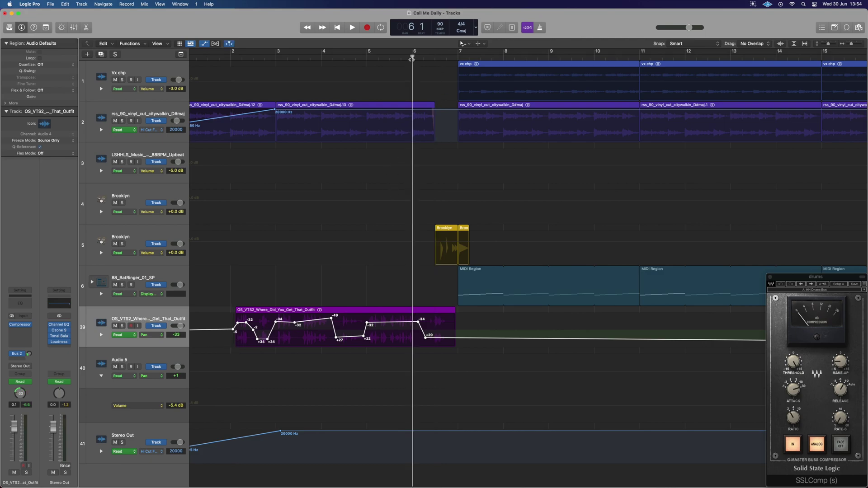
key(space)
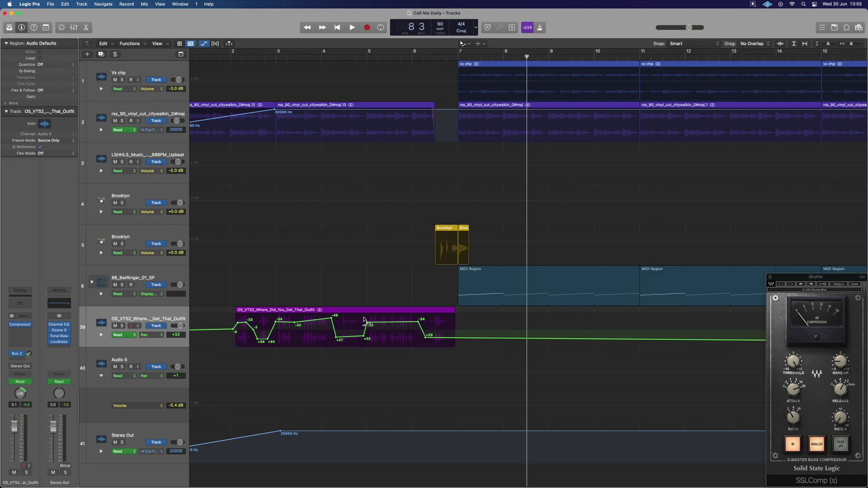
drag(364, 320, 437, 350)
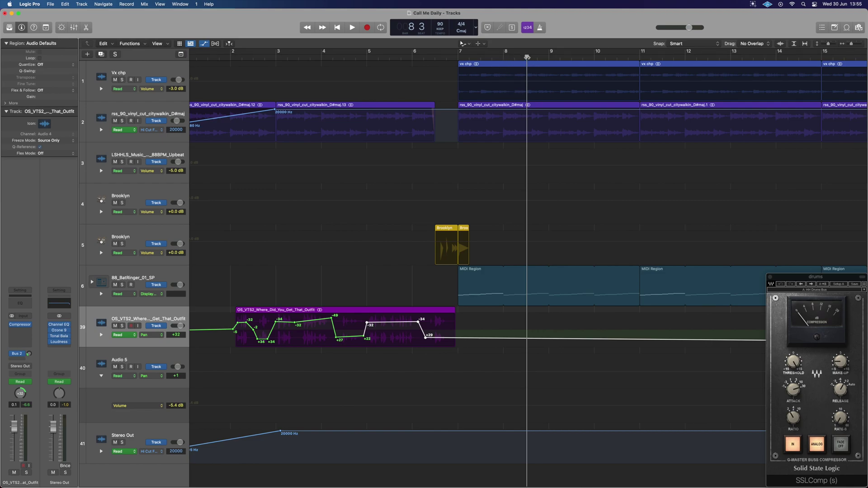
drag(527, 57, 366, 58)
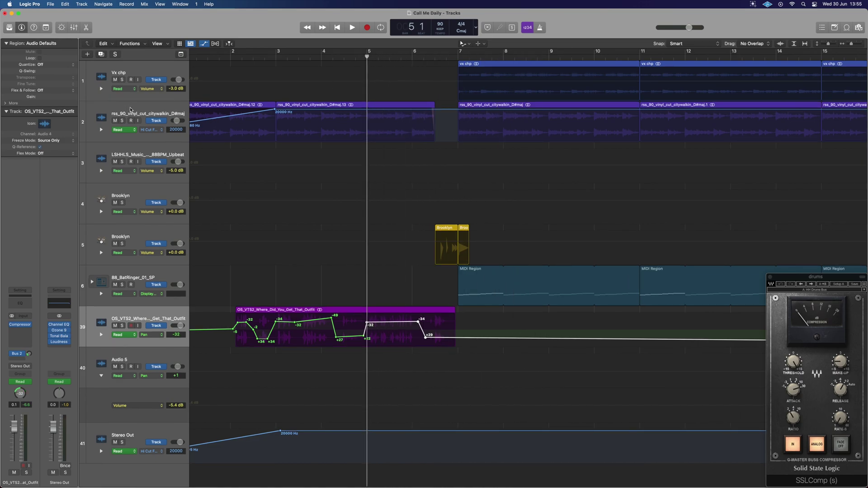
- Paste the pan points onto rss_90_vinyl_cut_citywalkin_D#maj and play from bar 5 to check
click(132, 109)
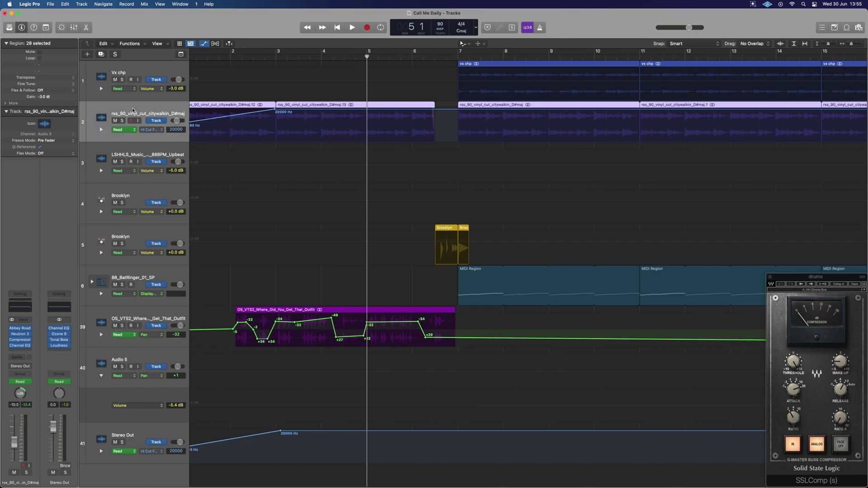
key(super+v)
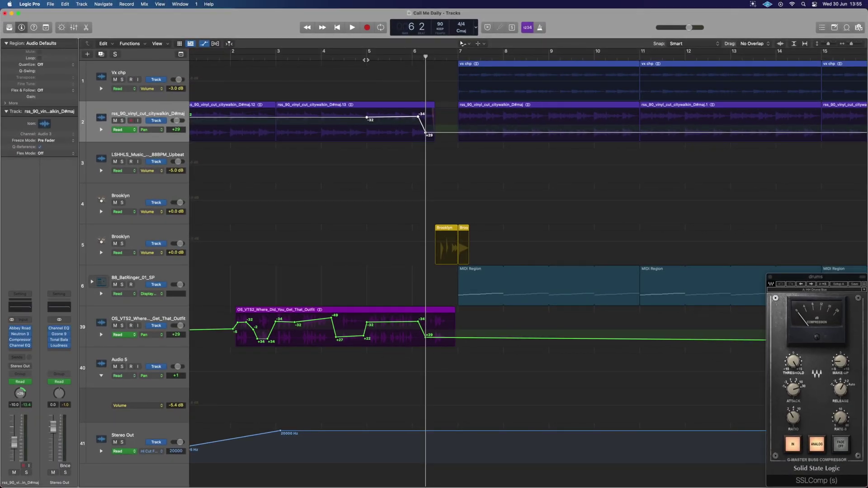
click(366, 59)
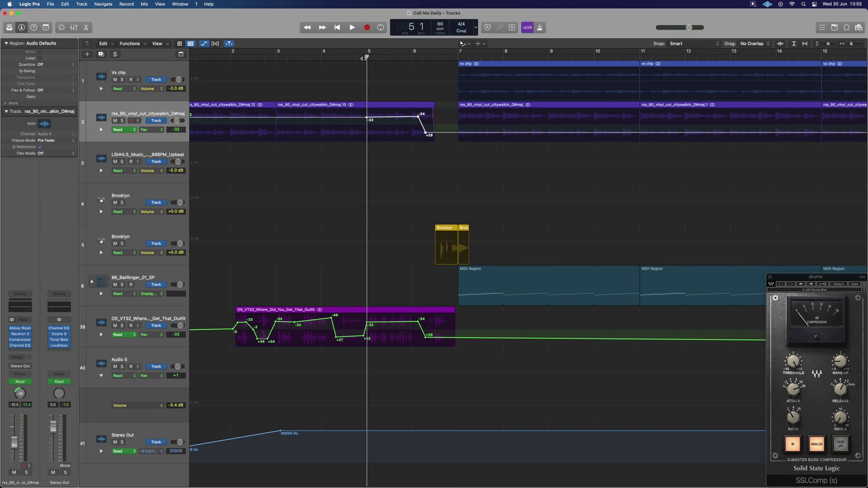
key(space)
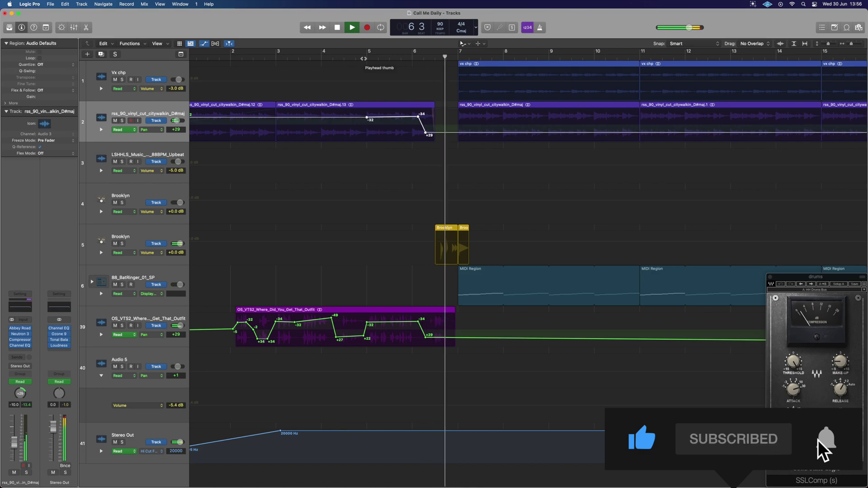
key(space)
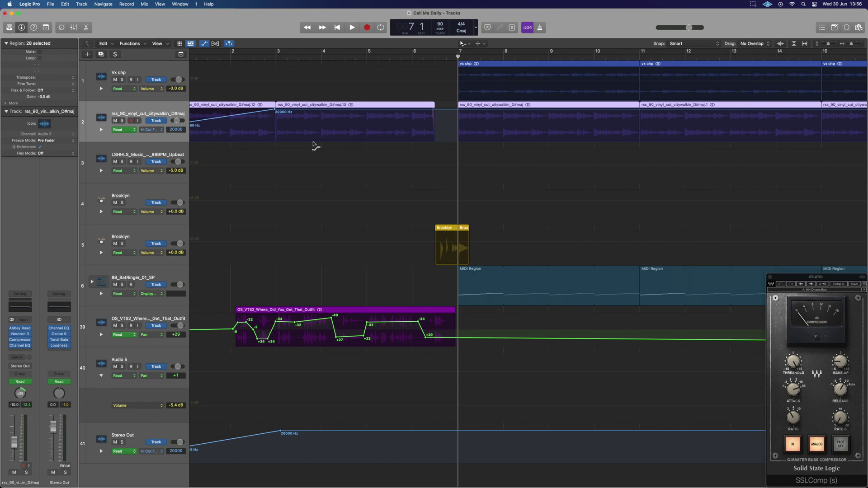
- On the OS_VTS2 vocal region, apply Automation > Move Current Track Data to Region
click(360, 313)
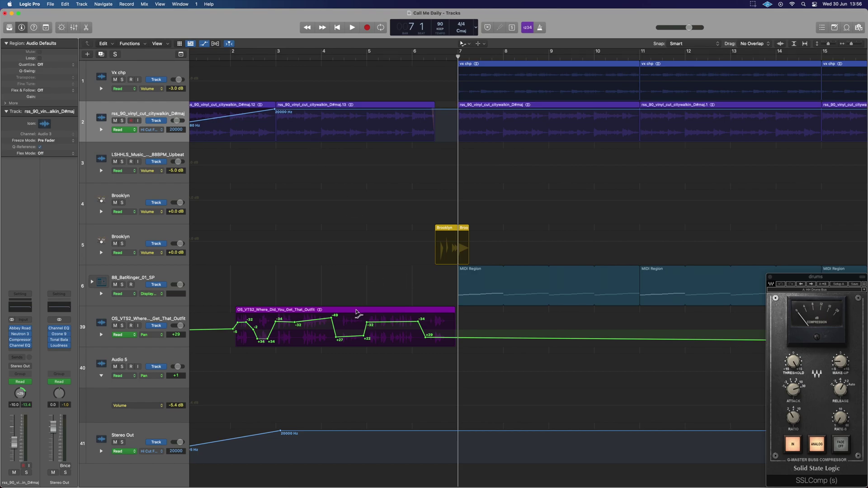
click(356, 312)
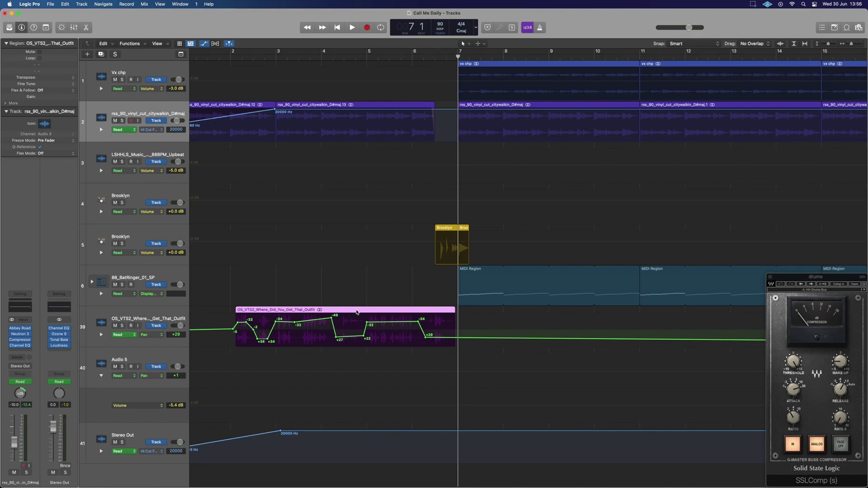
right_click(359, 312)
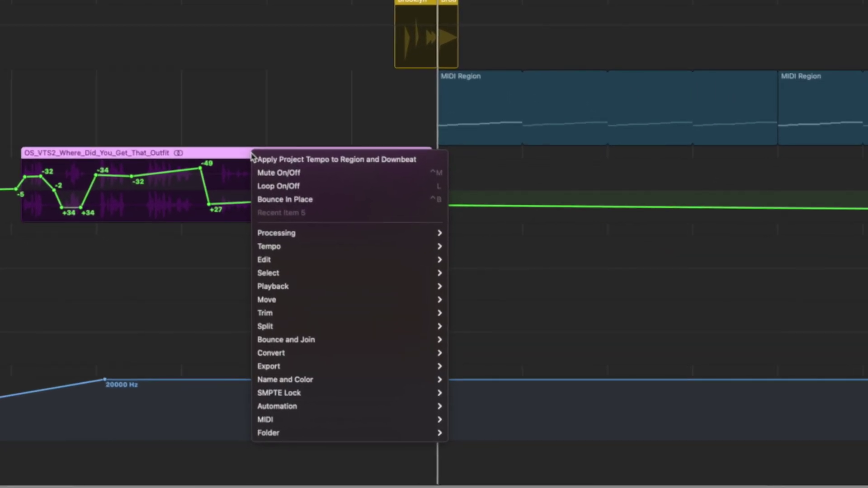
mouse_move(408, 420)
mouse_move(350, 411)
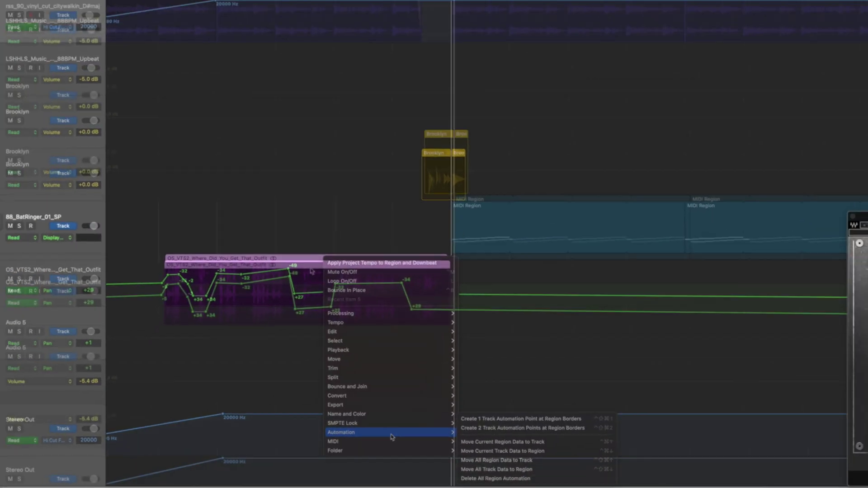
click(236, 163)
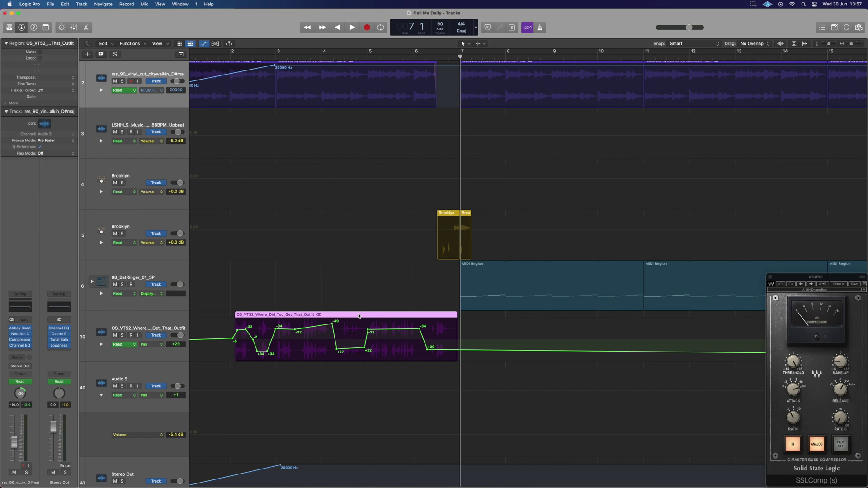
right_click(358, 316)
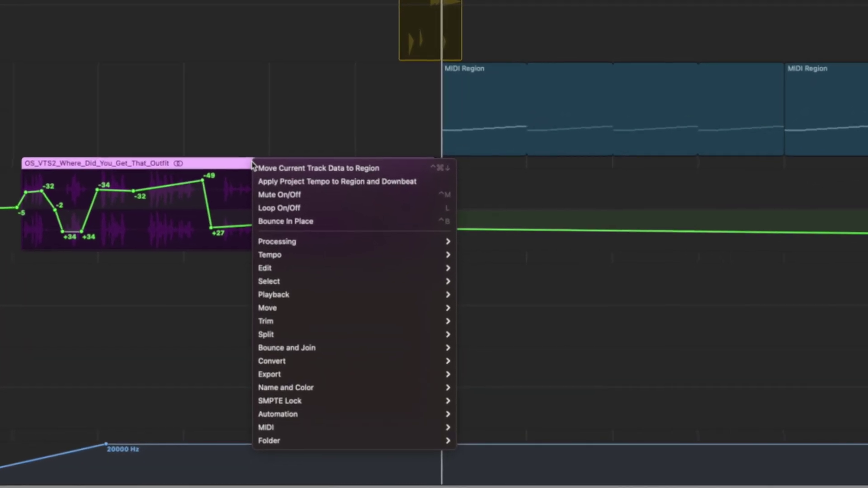
mouse_move(435, 450)
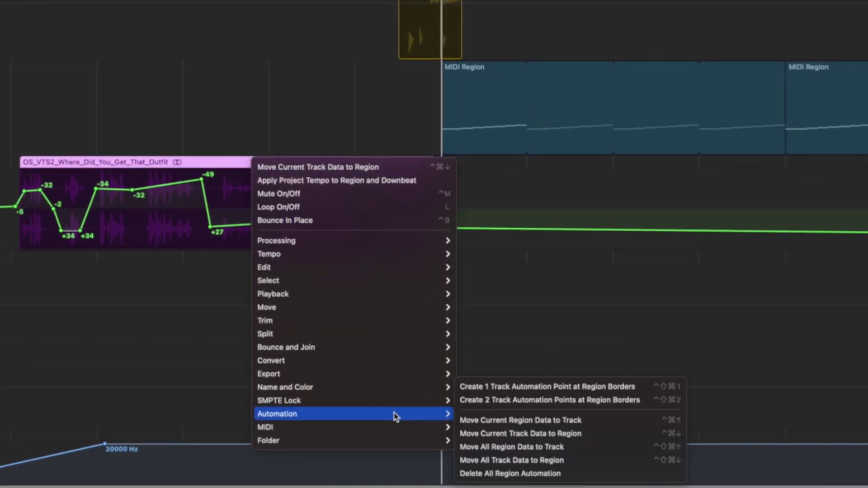
click(555, 435)
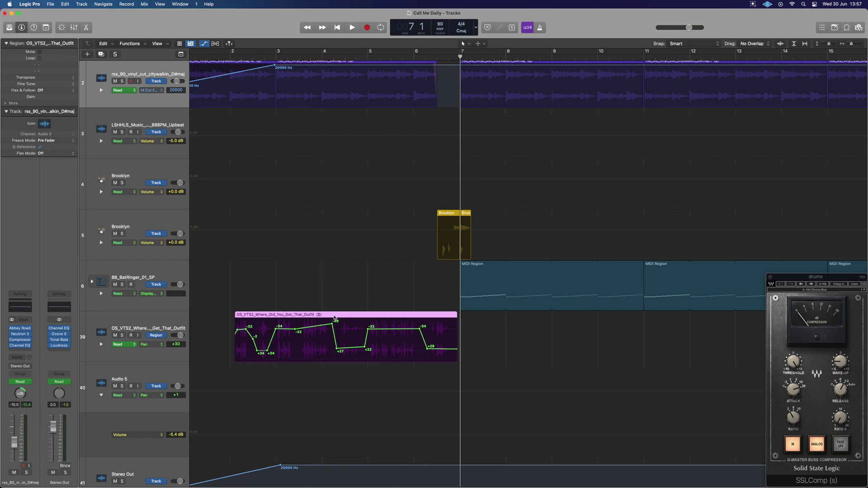
- Test-drag the vocal region, undo the move, and switch the automation view back to Track
drag(334, 317, 304, 319)
key(cmd+z)
key(cmd+z)
click(460, 359)
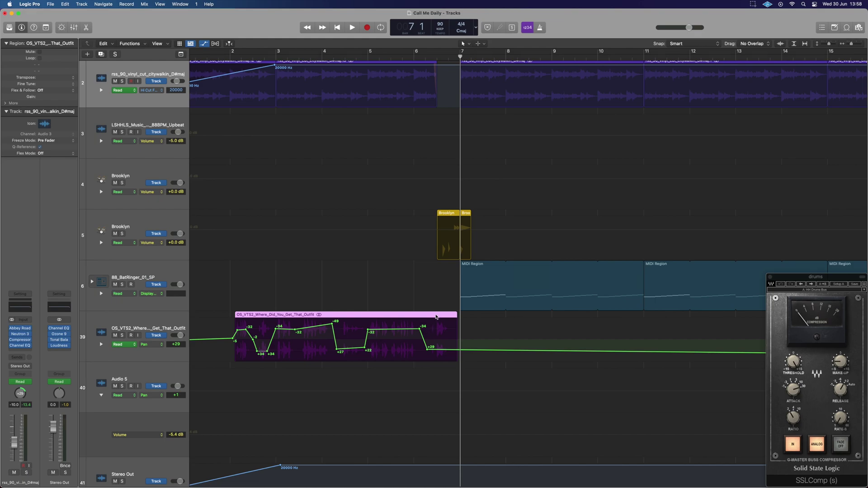
right_click(397, 315)
mouse_move(479, 449)
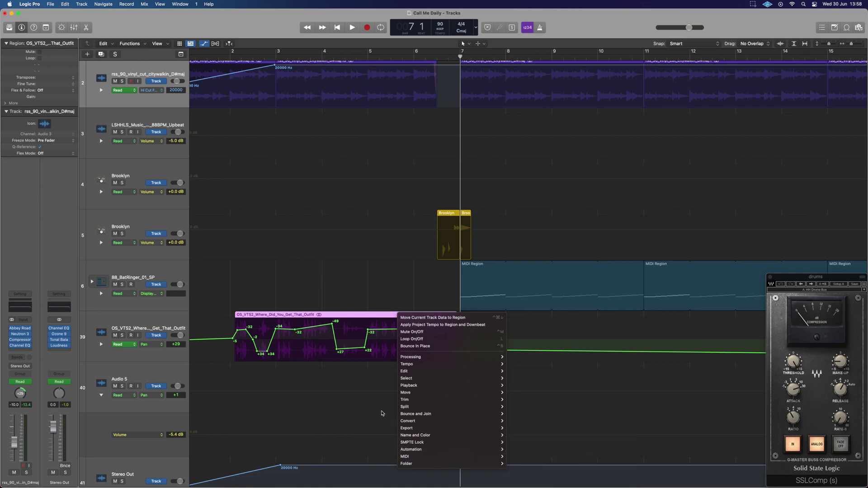
- Choose Delete All Automation from the vocal track header's context menu
click(152, 323)
right_click(151, 323)
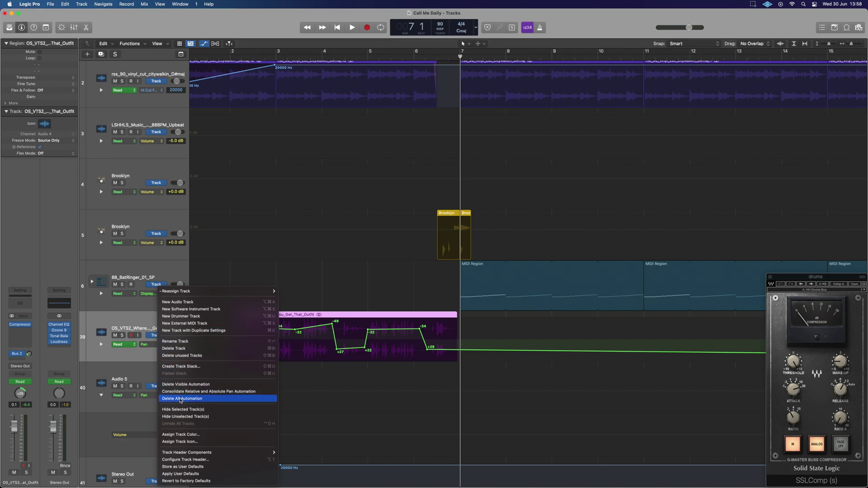
click(181, 399)
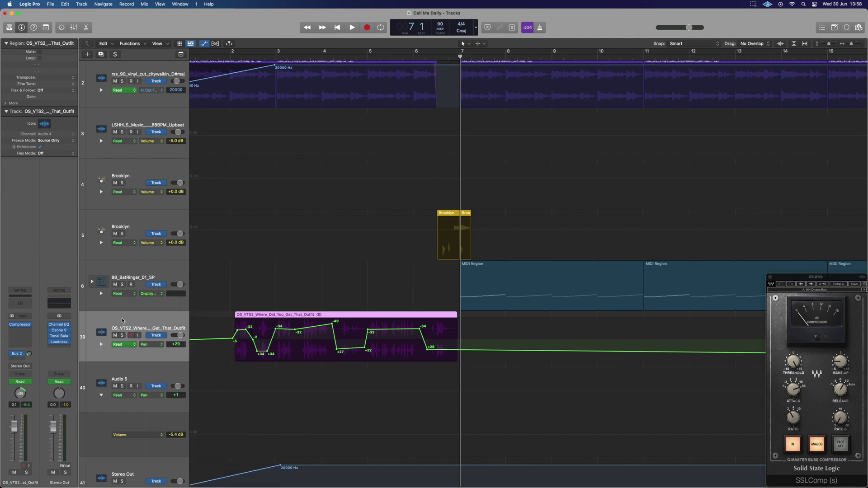